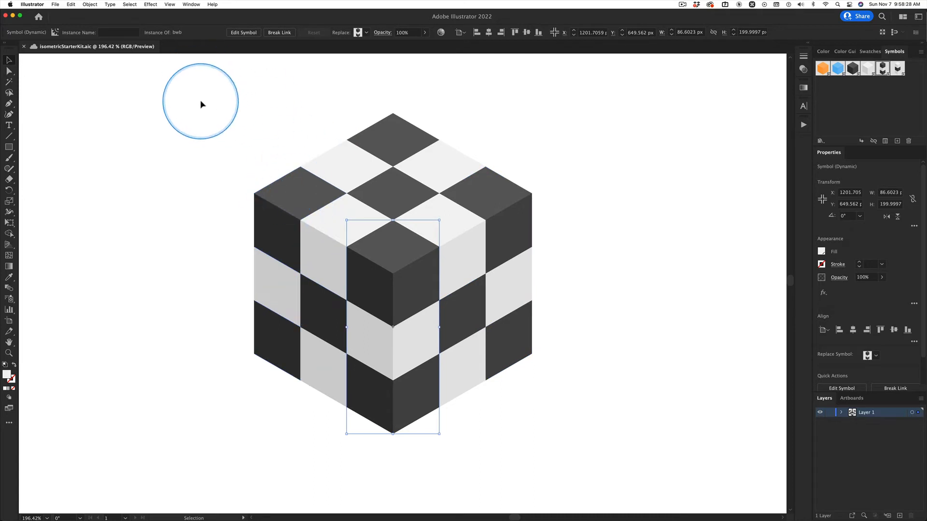
# Step: Select the whole checkered cube and save it as a new dynamic symbol named "cube of columns"
pyautogui.moveTo(202, 99); pyautogui.dragTo(613, 432)
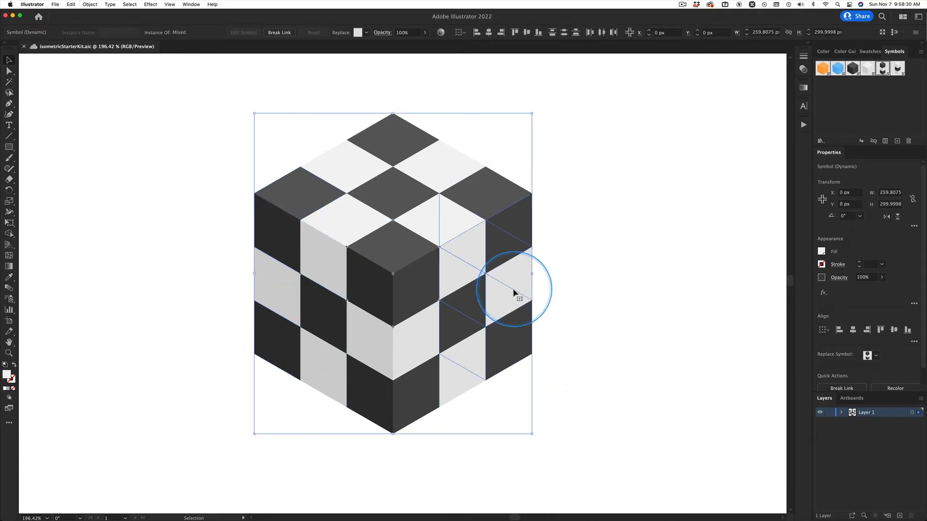
pyautogui.moveTo(503, 299); pyautogui.dragTo(865, 88)
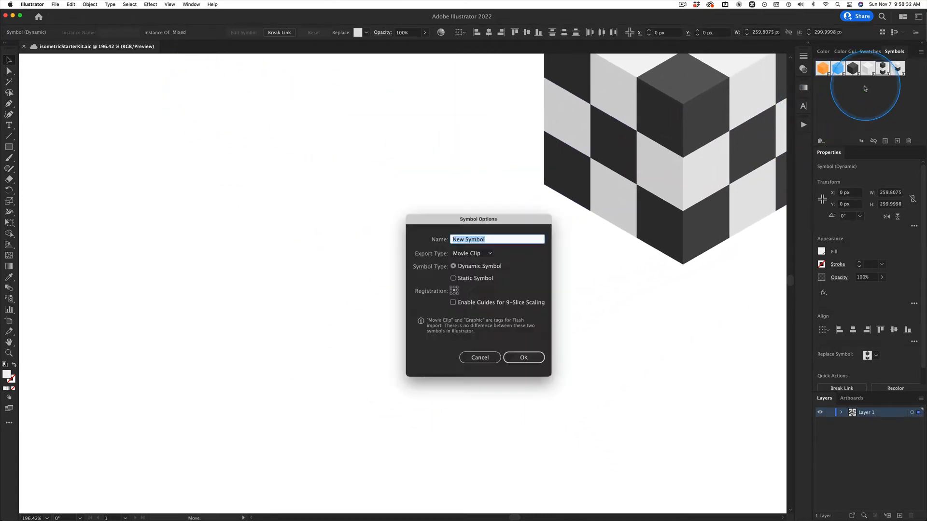
pyautogui.write('cube of columns')
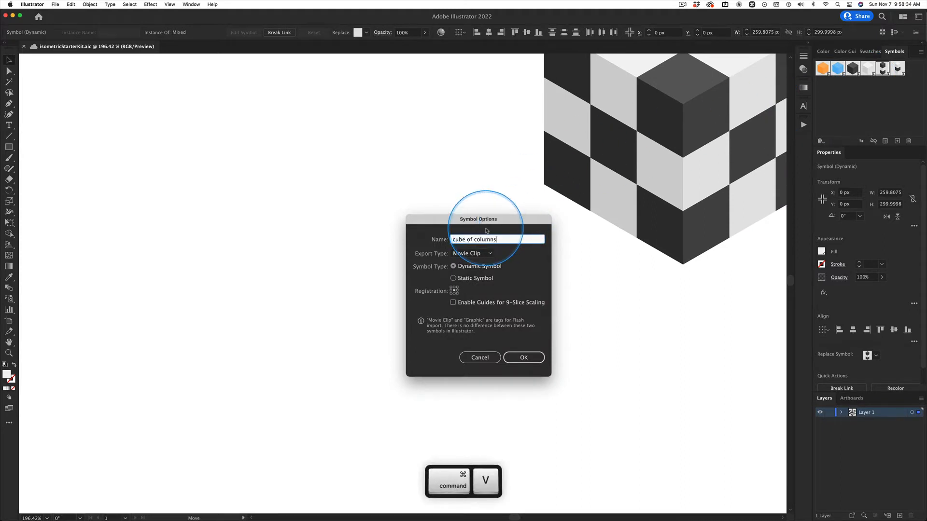
pyautogui.click(524, 358)
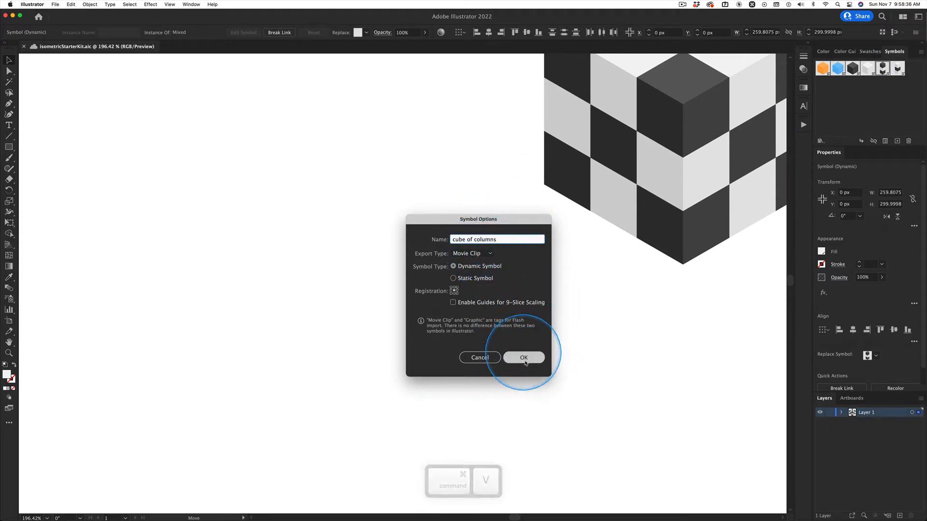
pyautogui.click(520, 359)
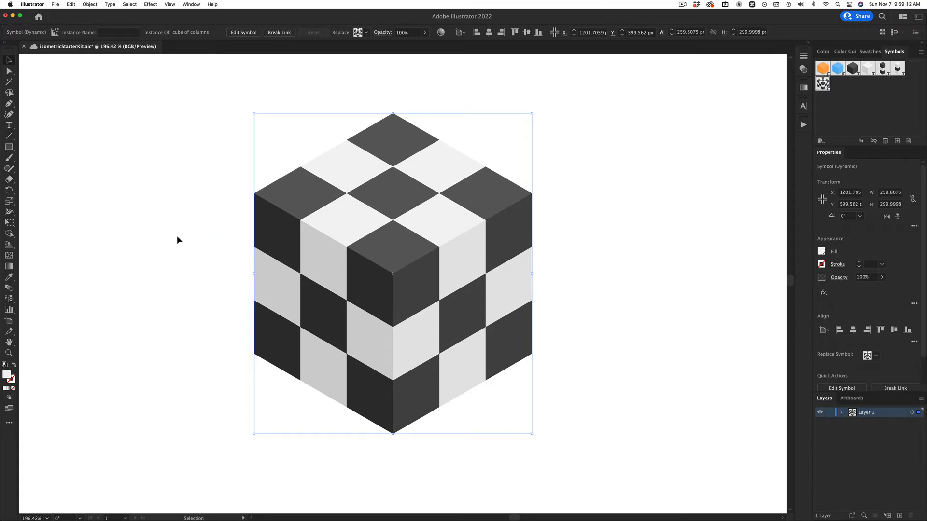
# Step: Break the symbol link of the "cube of columns" instance on the artboard
pyautogui.press('super+shift+b')
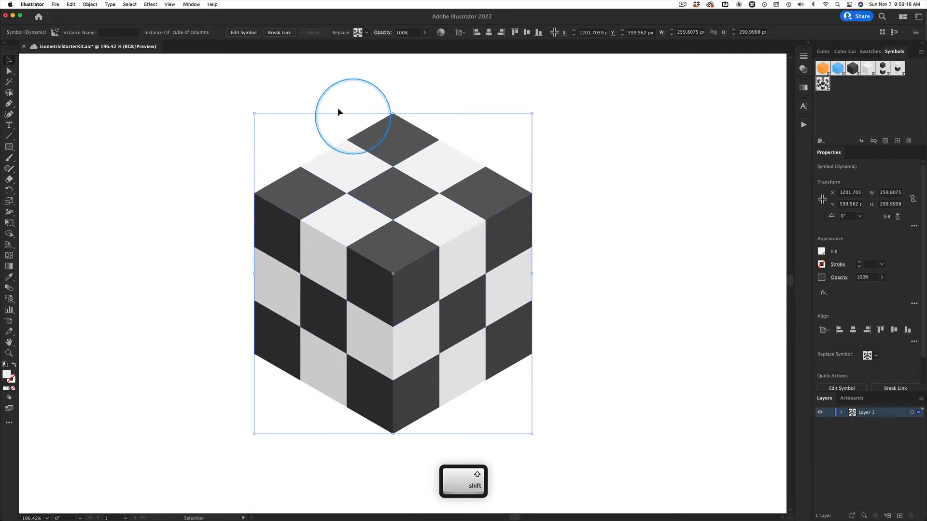
pyautogui.click(279, 34)
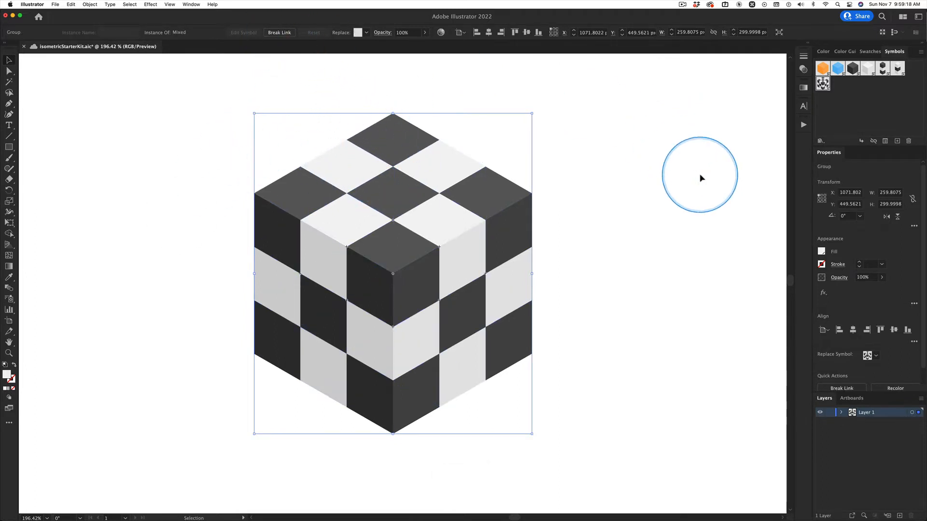
pyautogui.click(701, 178)
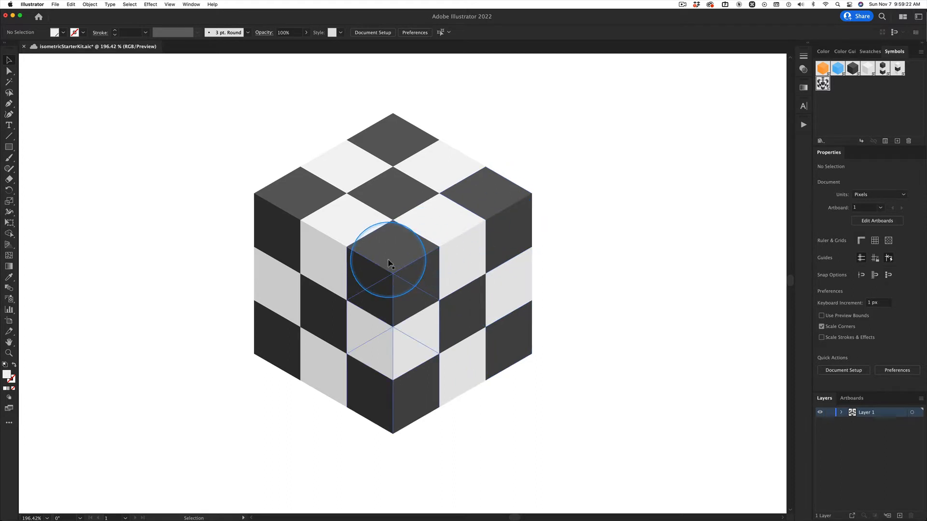
# Step: Ungroup the unlinked cube artwork into separate column symbol instances and deselect everything
pyautogui.click(295, 198)
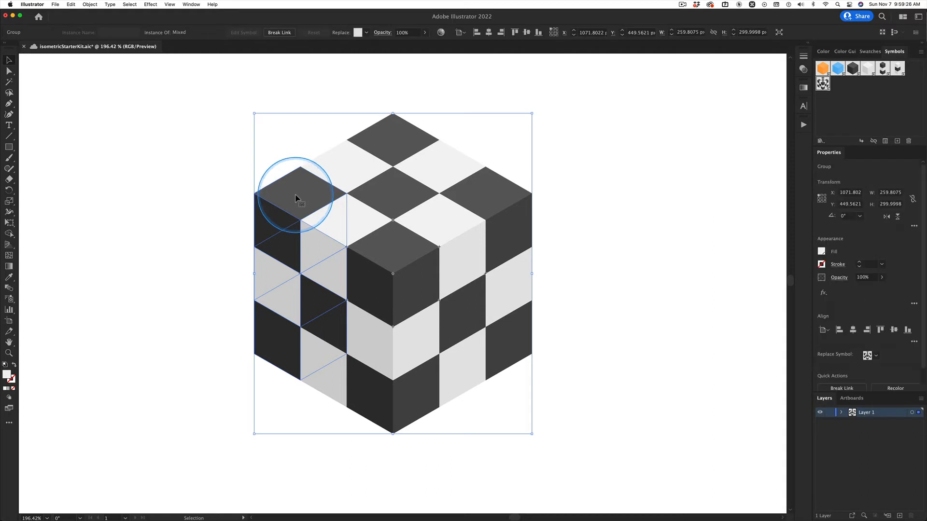
pyautogui.click(89, 171)
pyautogui.moveTo(176, 113); pyautogui.dragTo(601, 401)
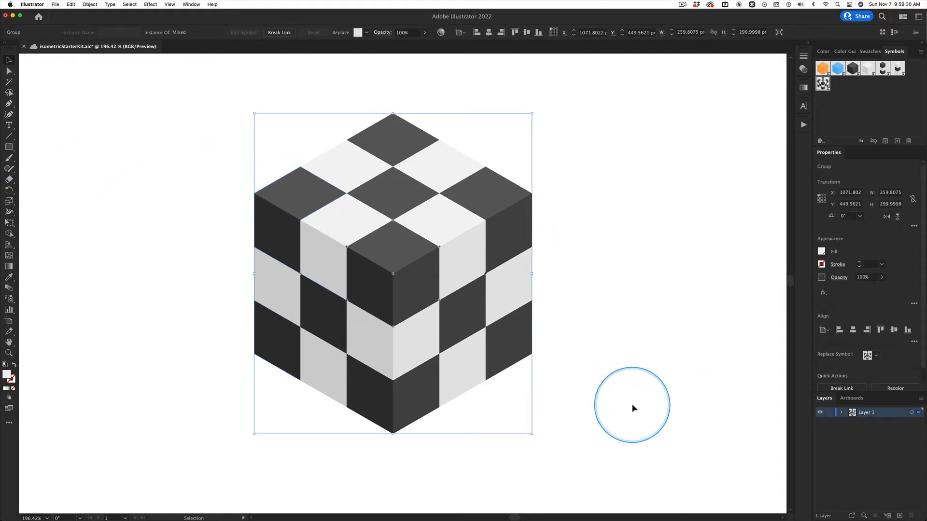
pyautogui.press('super+shift+g')
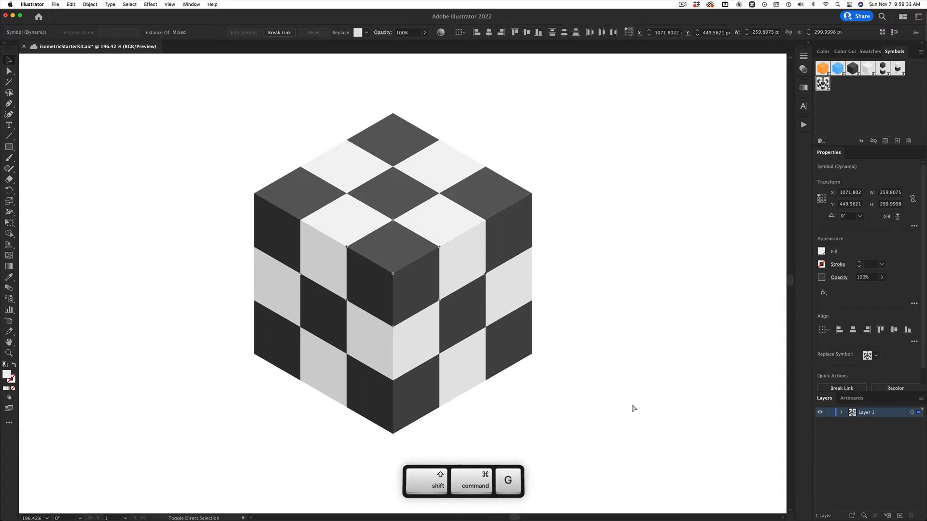
pyautogui.press('super')
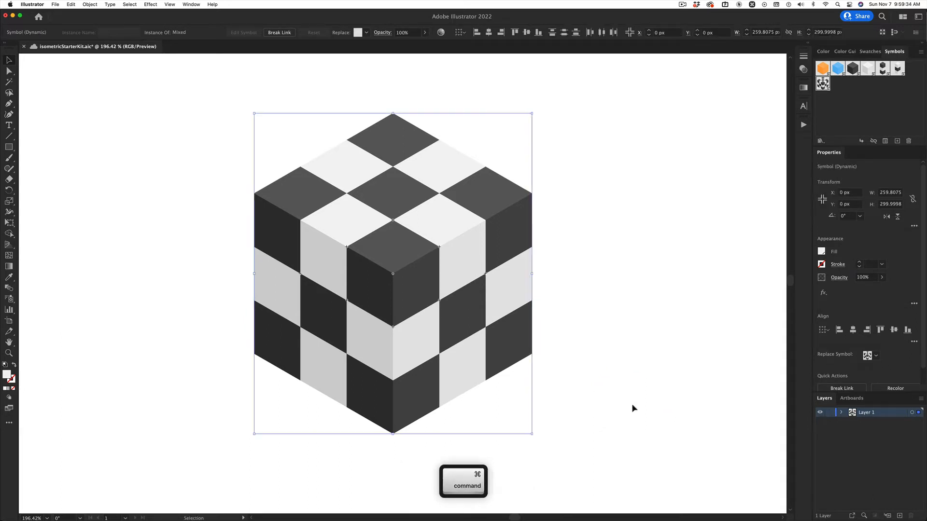
pyautogui.click(646, 265)
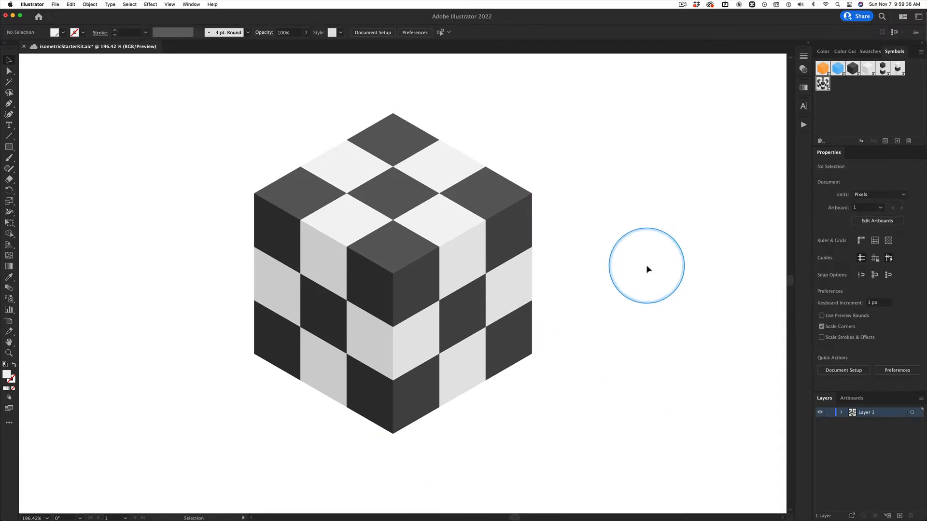
# Step: Select the front, rear and left columns of the cube to examine which symbol each one is an instance of
pyautogui.click(396, 265)
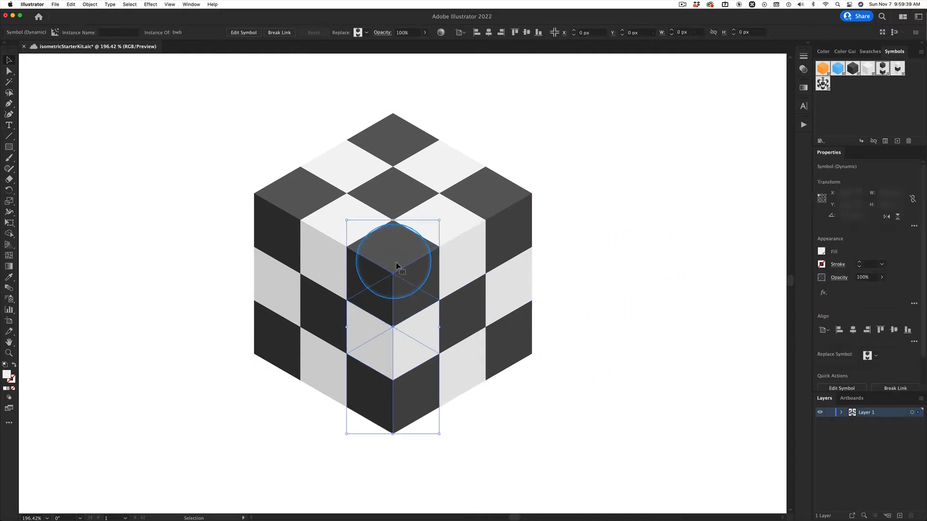
pyautogui.click(394, 130)
pyautogui.click(268, 190)
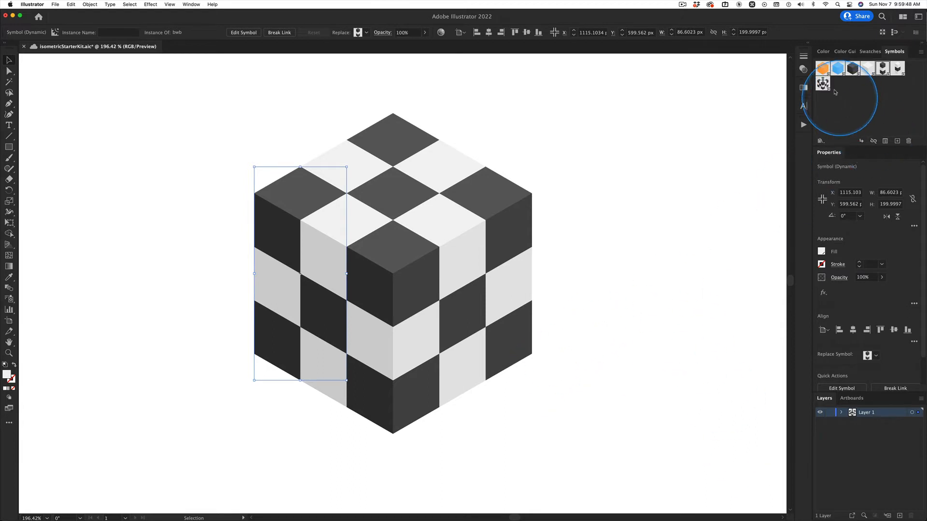
pyautogui.moveTo(191, 93); pyautogui.dragTo(611, 448)
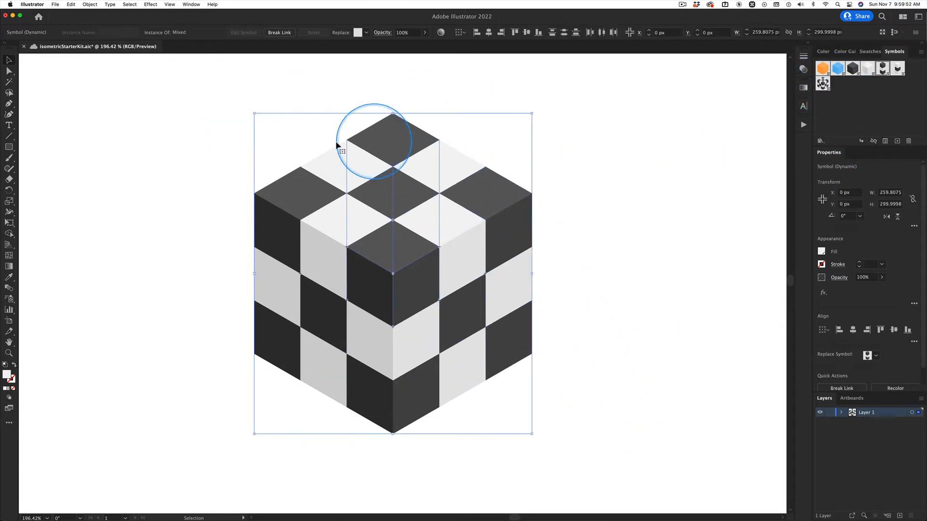
pyautogui.click(168, 227)
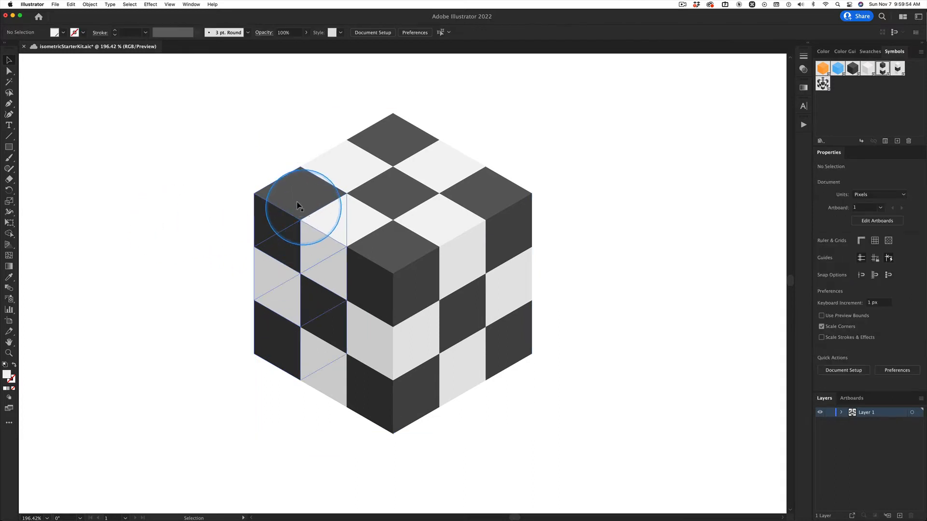
pyautogui.click(297, 206)
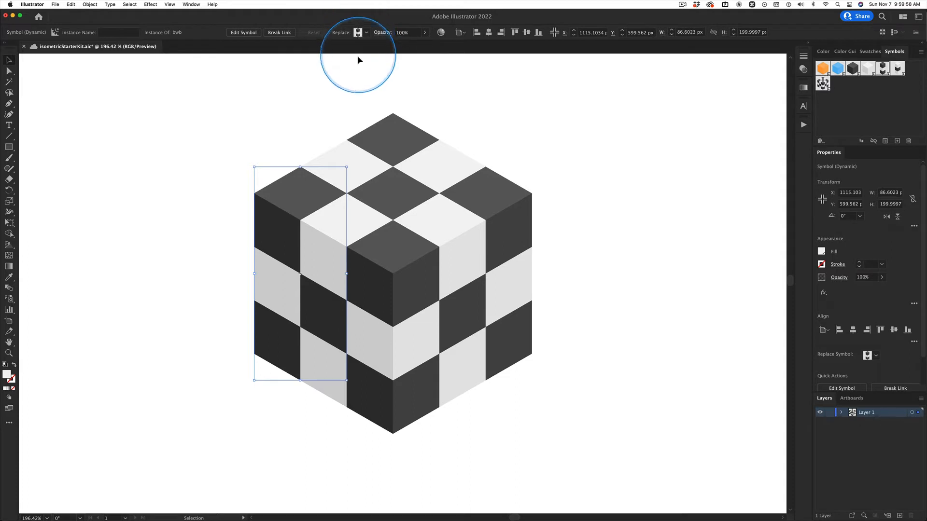
# Step: Break the symbol links of all columns in the cube and ungroup them into individual black and white cubes
pyautogui.moveTo(203, 85); pyautogui.dragTo(603, 452)
pyautogui.click(291, 39)
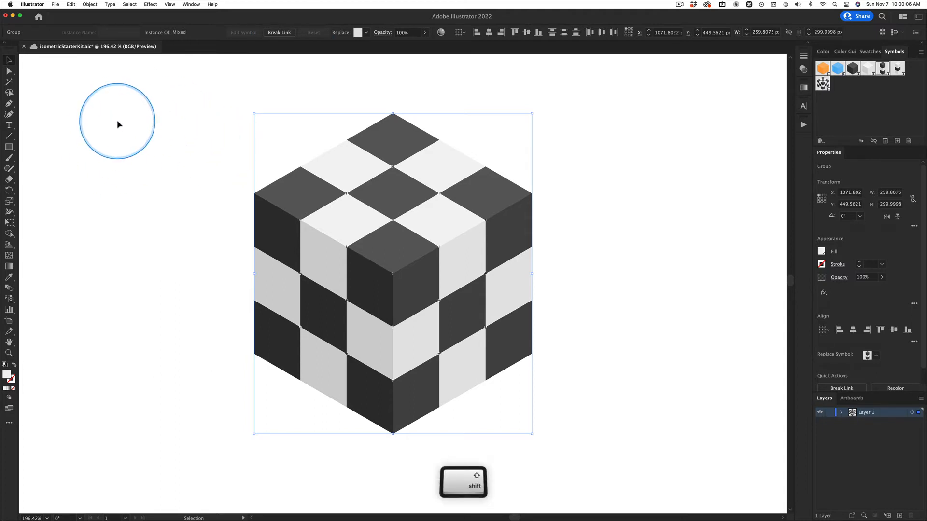
pyautogui.press('super+shift+b')
pyautogui.press('super+z')
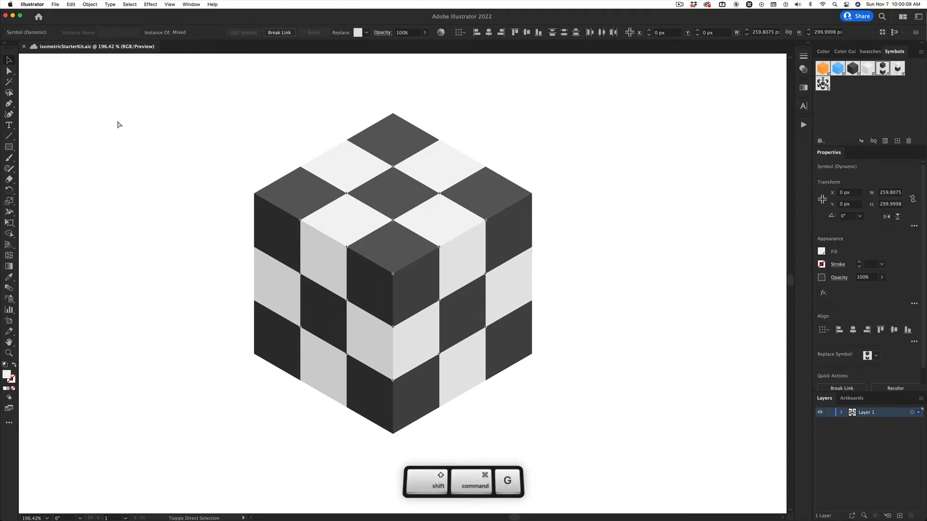
pyautogui.click(146, 127)
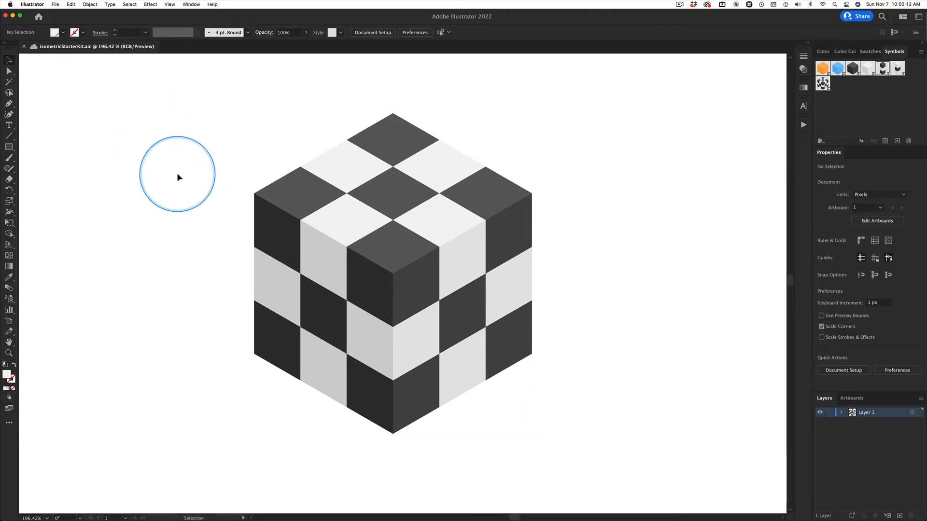
# Step: Select individual black and white cubes within the stack to examine their separate symbol instances
pyautogui.click(401, 193)
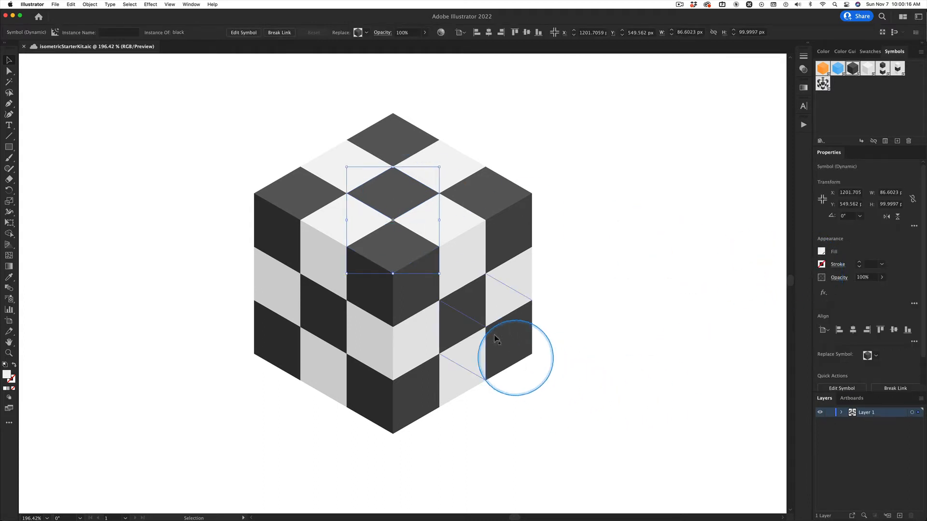
pyautogui.click(374, 339)
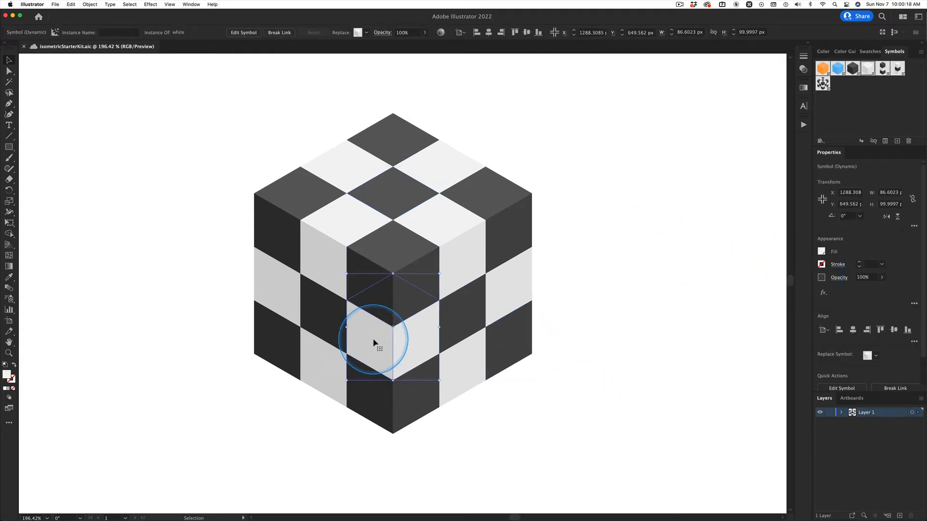
pyautogui.moveTo(374, 341); pyautogui.dragTo(280, 288)
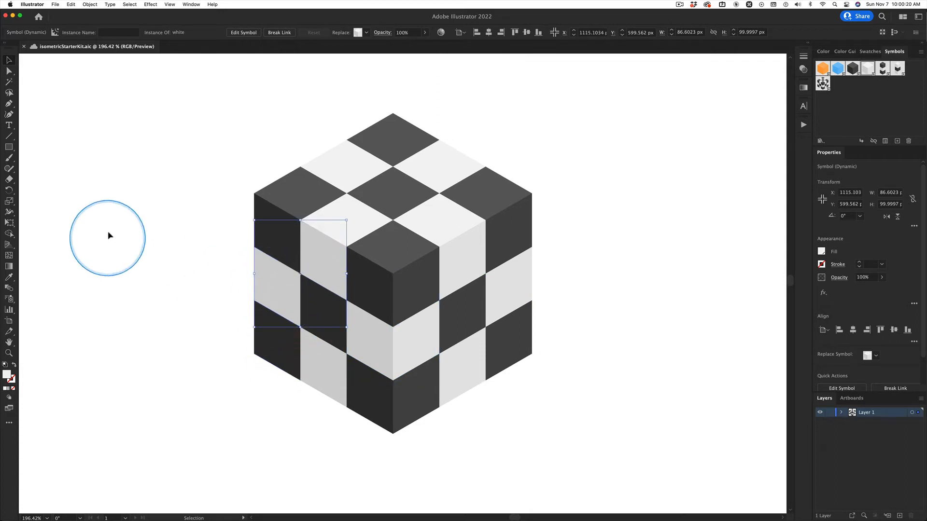
pyautogui.click(99, 199)
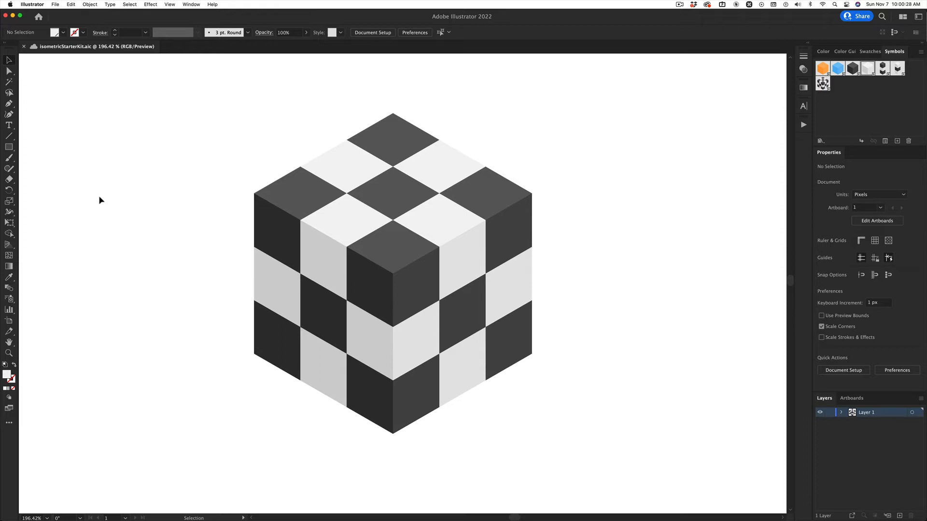
# Step: Switch to Photoshop to view the grid of cube pattern variations, and return to Illustrator
pyautogui.press('super+Tab')
pyautogui.press('super+Tab')
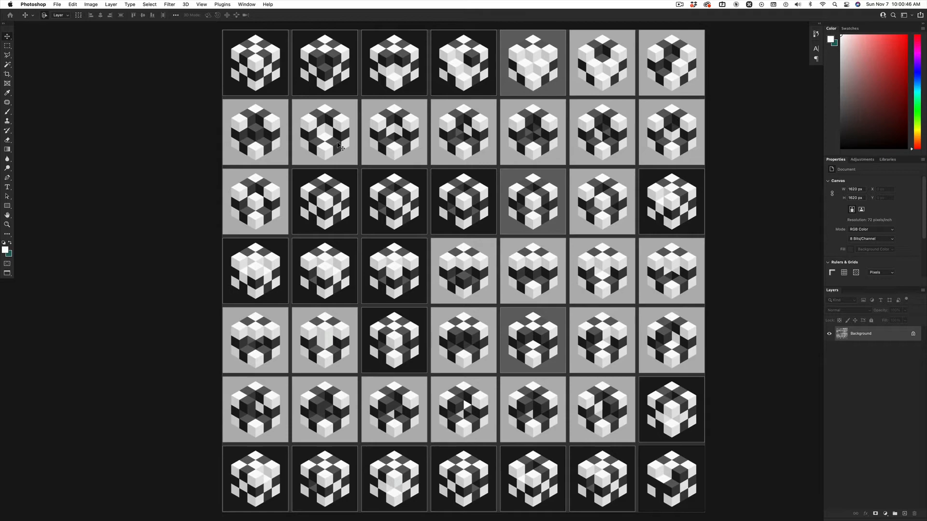
pyautogui.press('super+Tab')
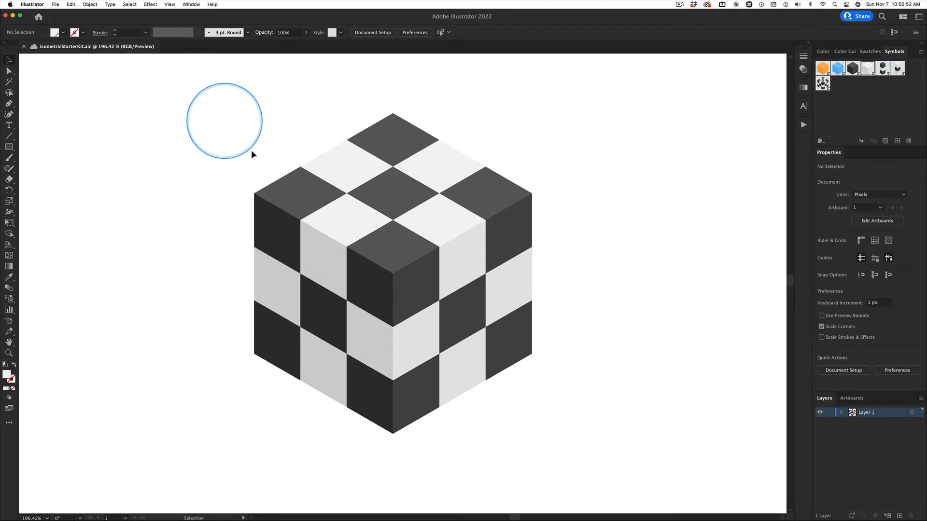
# Step: Try moving the black cube at the stack's upper-left corner away from the stack, and undo the move
pyautogui.moveTo(280, 211); pyautogui.dragTo(147, 150)
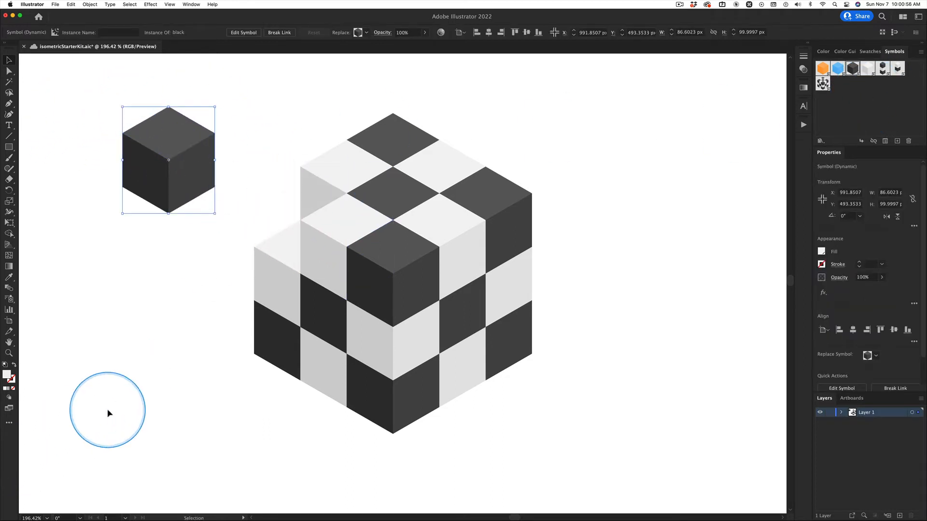
pyautogui.press('cmd+z')
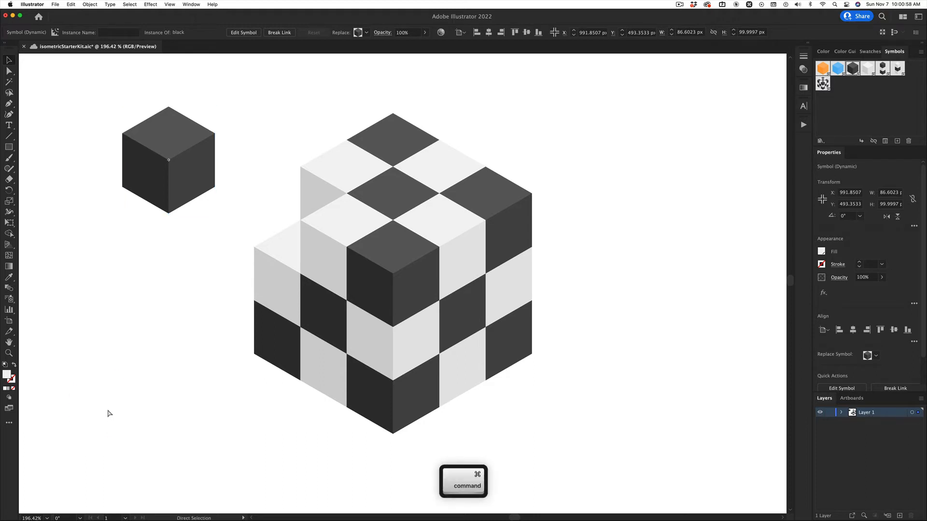
pyautogui.click(146, 166)
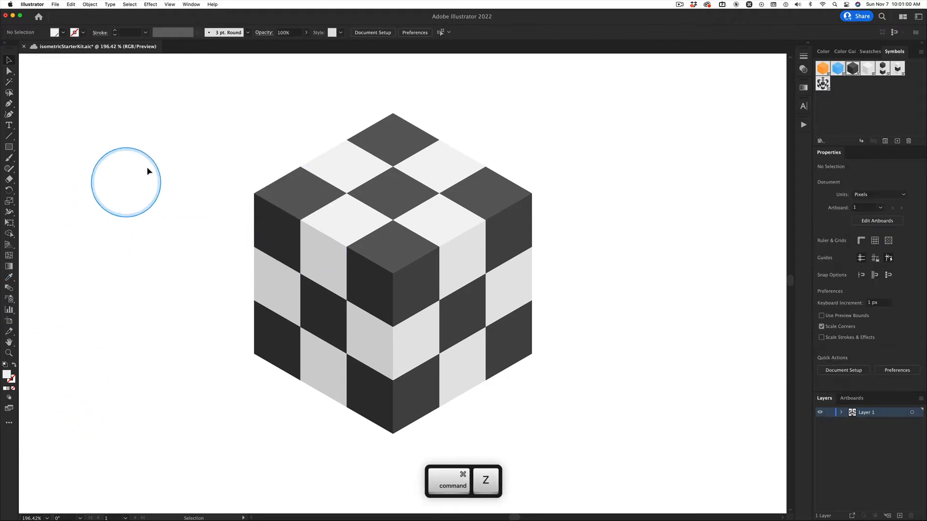
# Step: Select all the individual cubes and save them as a new dynamic symbol named "cube of cubes"
pyautogui.moveTo(188, 86); pyautogui.dragTo(616, 439)
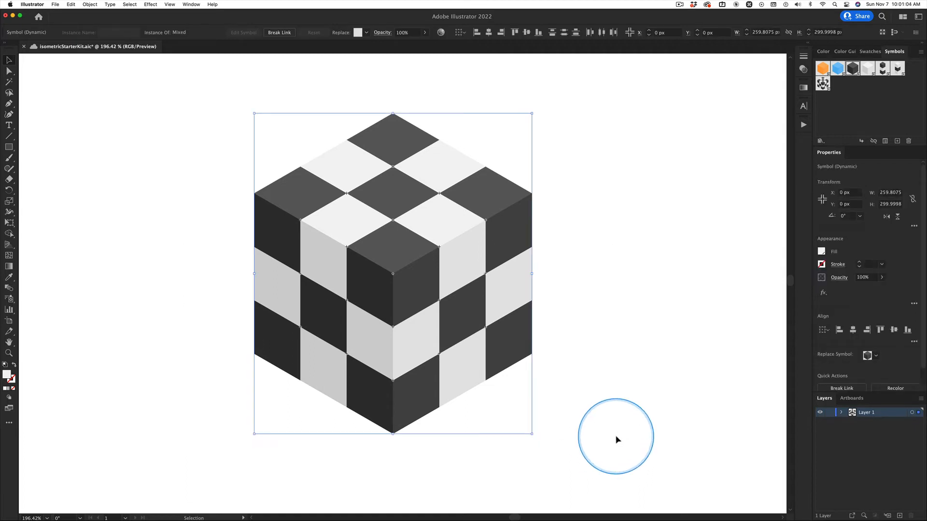
pyautogui.moveTo(482, 315); pyautogui.dragTo(840, 127)
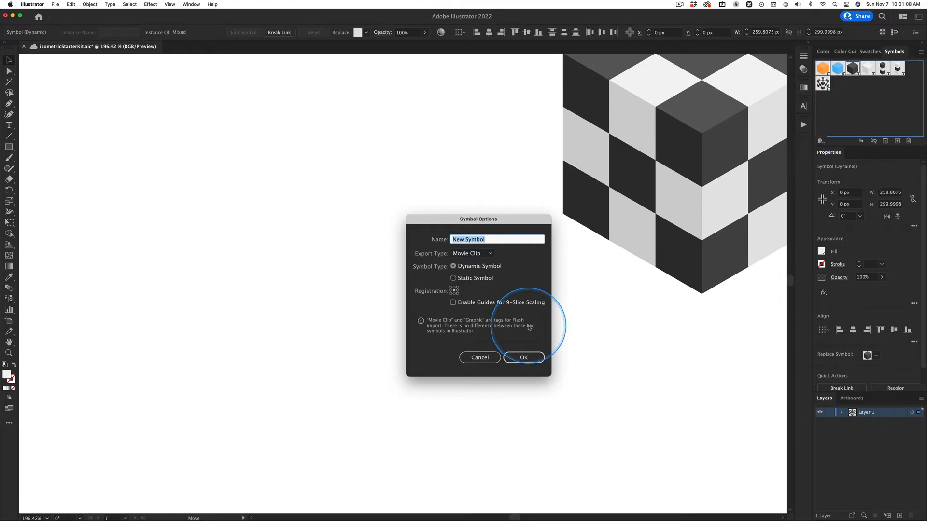
pyautogui.write('cube of columns')
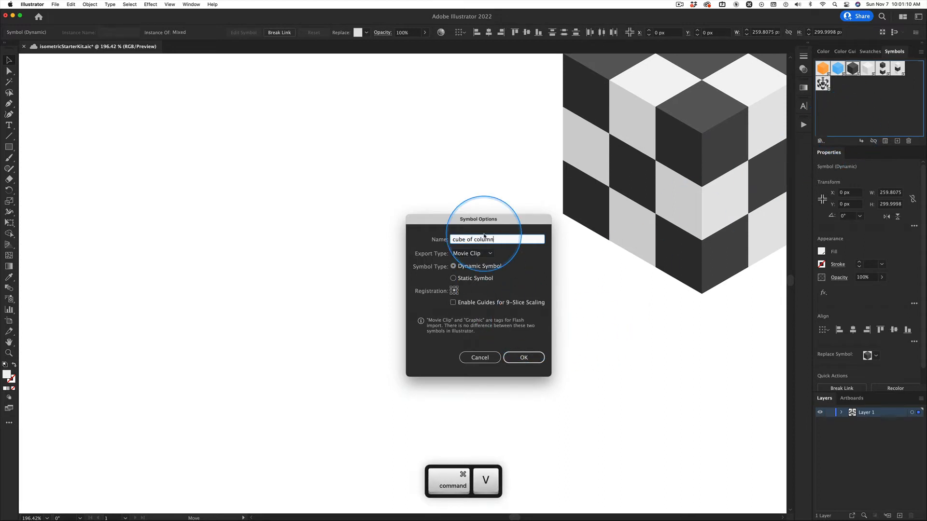
pyautogui.press('BackSpace')
pyautogui.press('BackSpace')
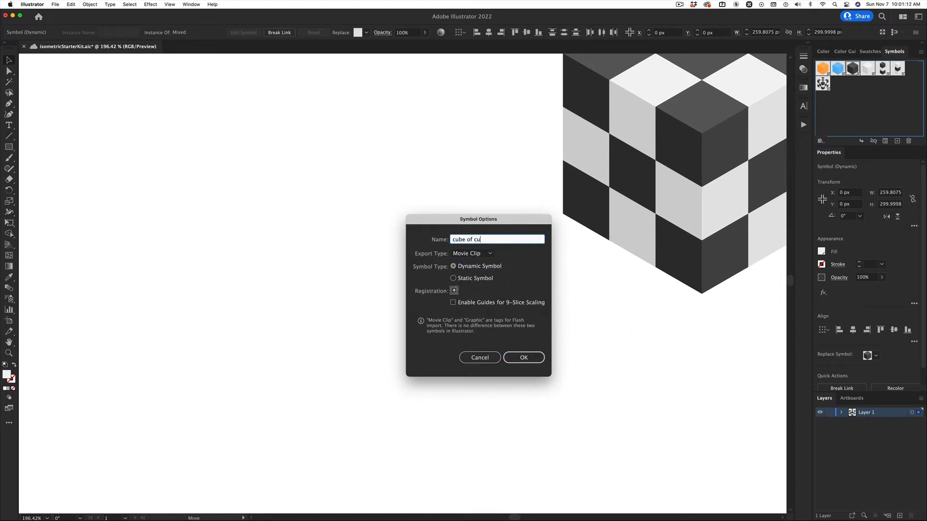
pyautogui.press('Return')
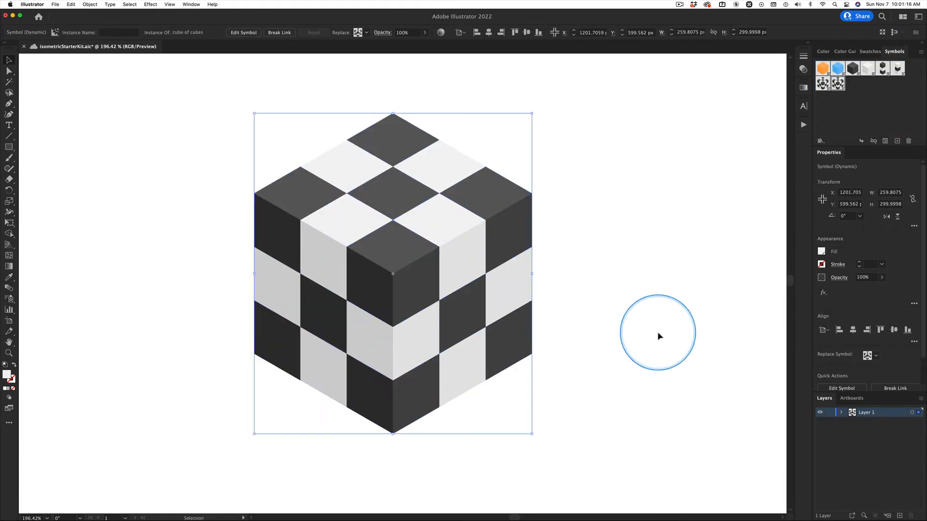
# Step: Break the "cube of cubes" instance's symbol link and ungroup it into individually selectable cubes
pyautogui.click(658, 337)
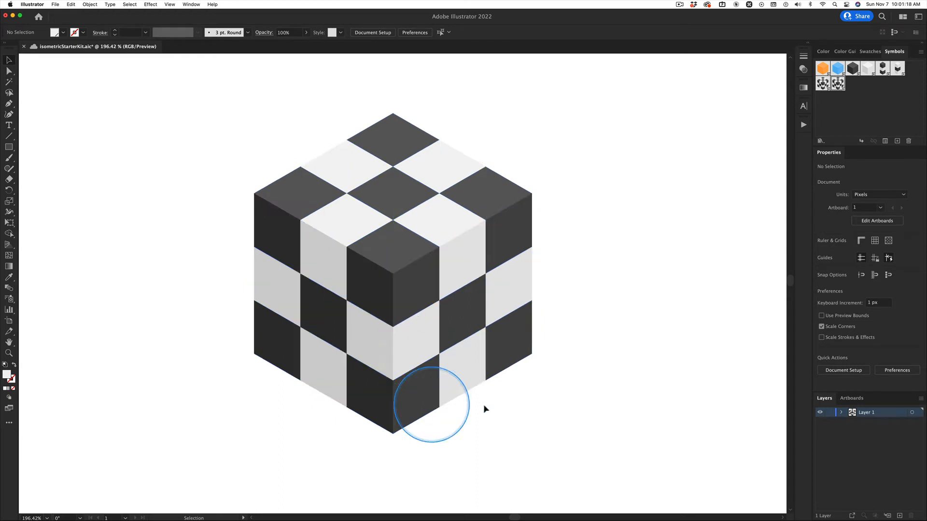
pyautogui.click(465, 227)
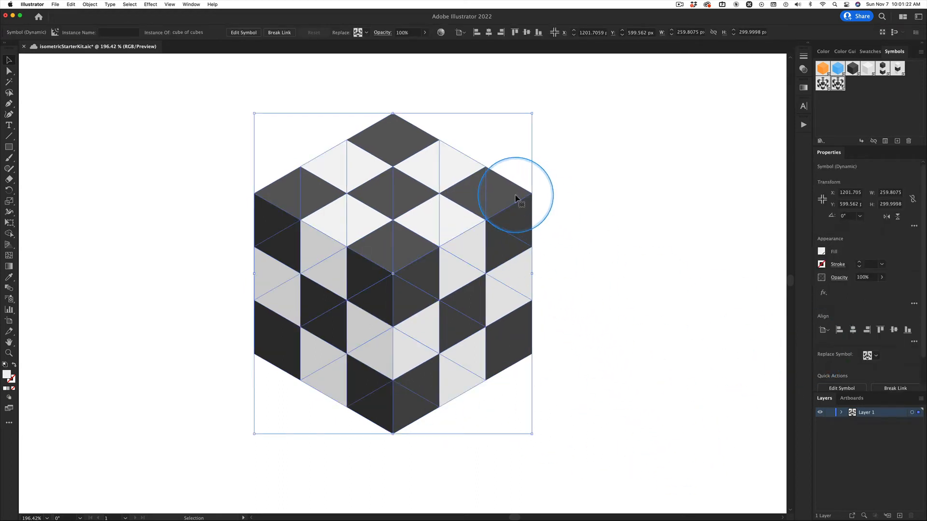
pyautogui.click(279, 32)
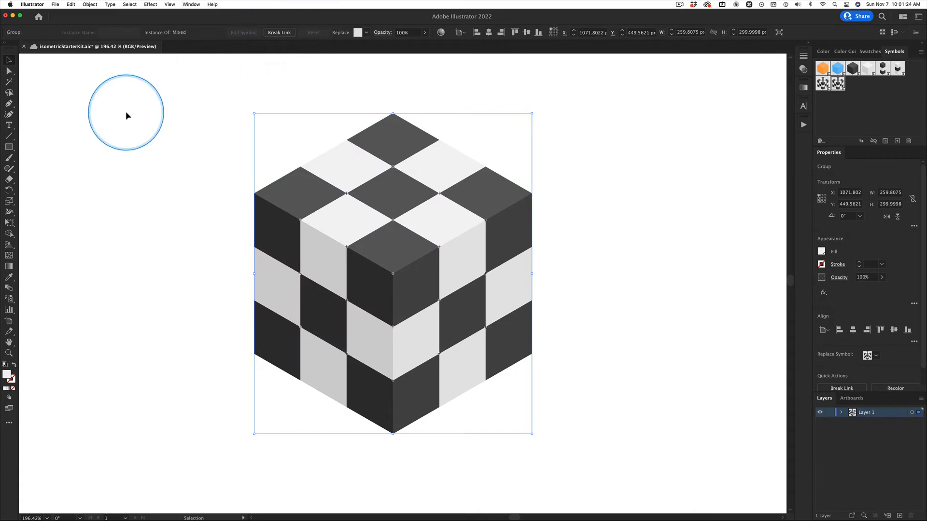
pyautogui.press('shift+super+g')
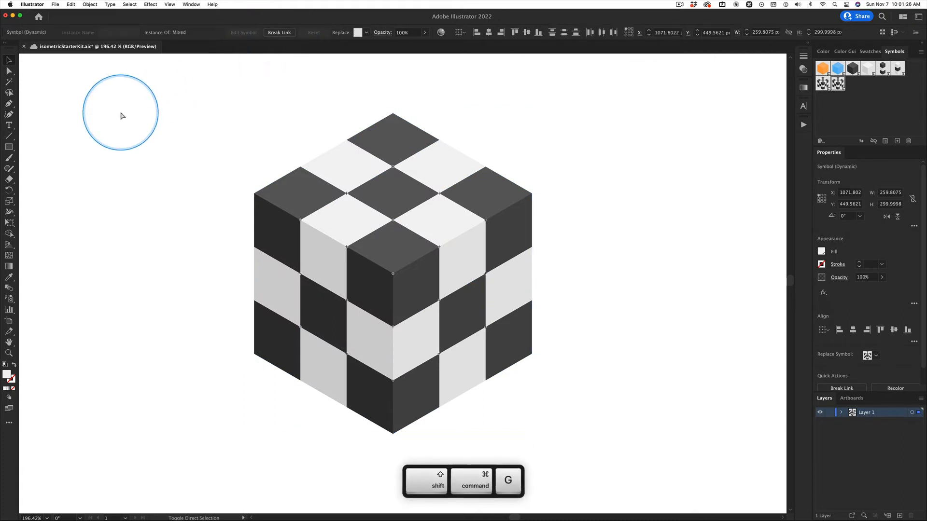
pyautogui.click(166, 182)
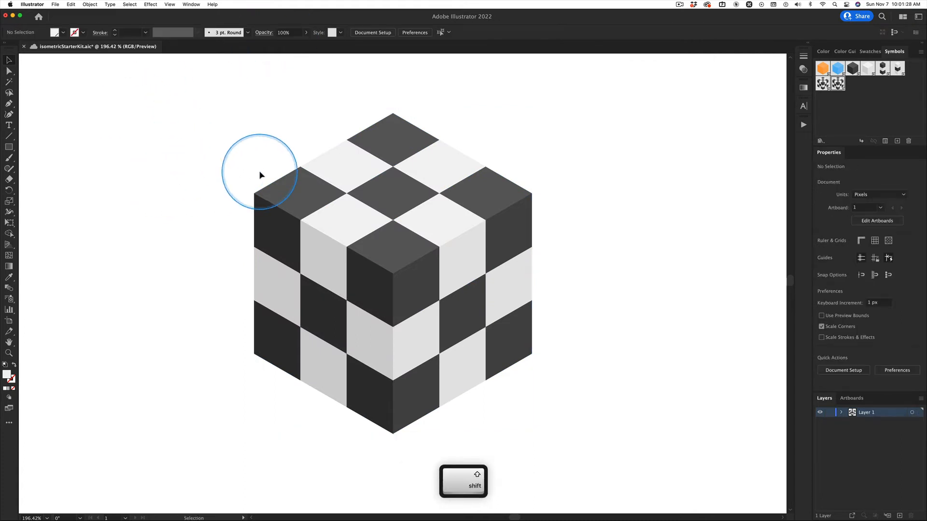
pyautogui.click(273, 193)
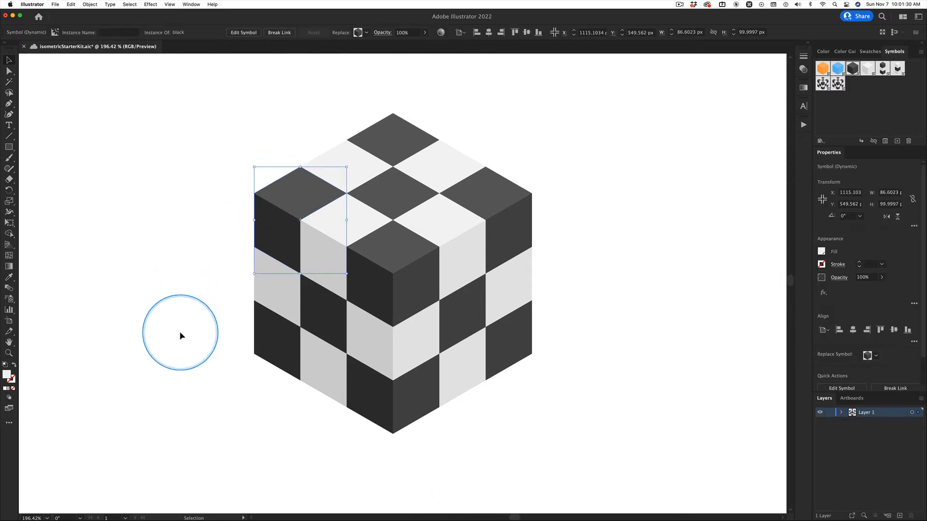
pyautogui.click(169, 320)
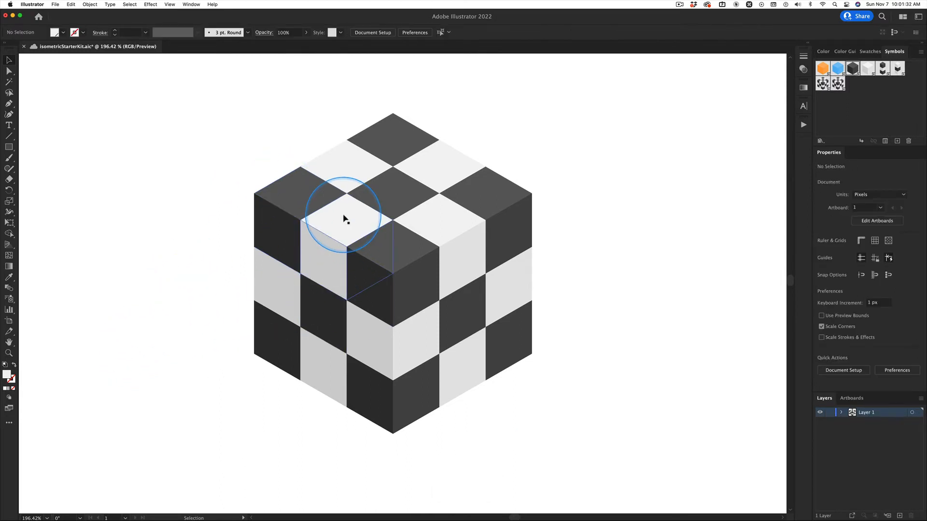
# Step: Delete the three black face-centre cubes and the three white edge cubes adjoining the front top corner cube
pyautogui.moveTo(343, 218); pyautogui.dragTo(394, 202)
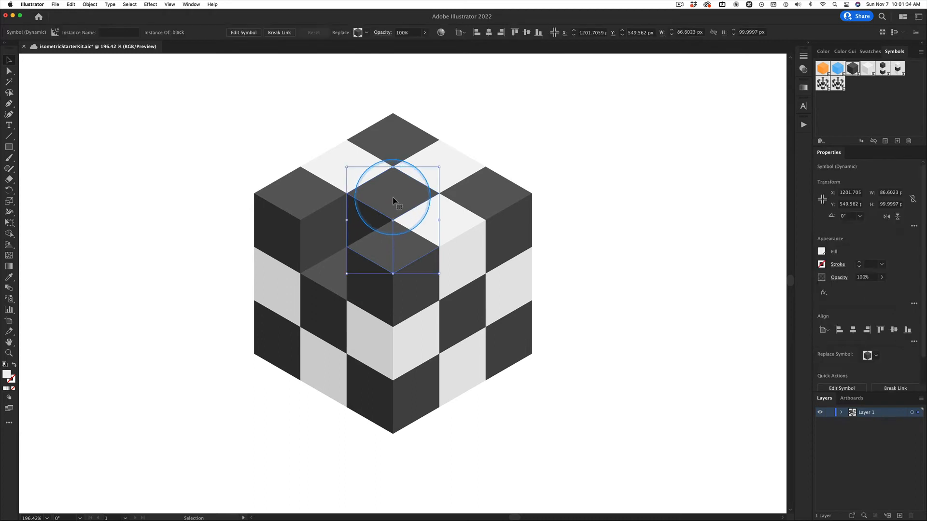
pyautogui.press('Delete')
pyautogui.click(459, 241)
pyautogui.press('Delete')
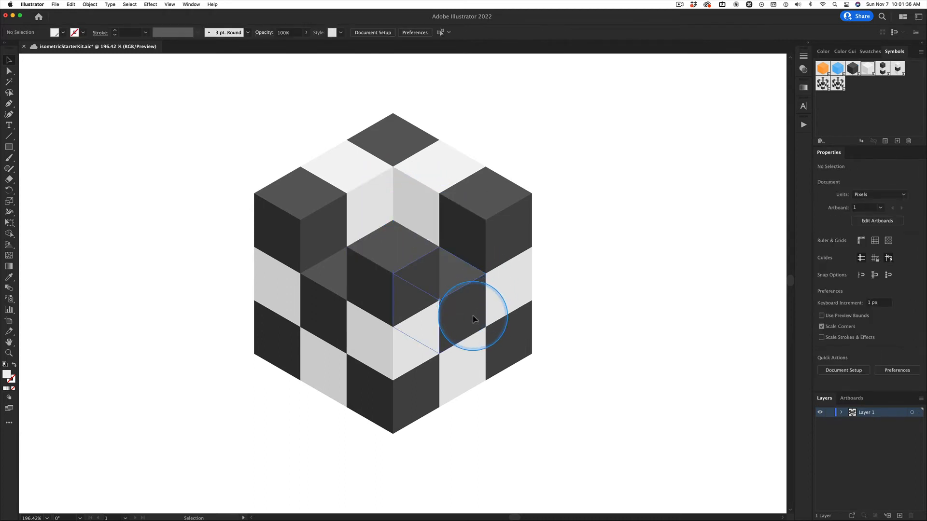
pyautogui.moveTo(473, 316); pyautogui.dragTo(364, 324)
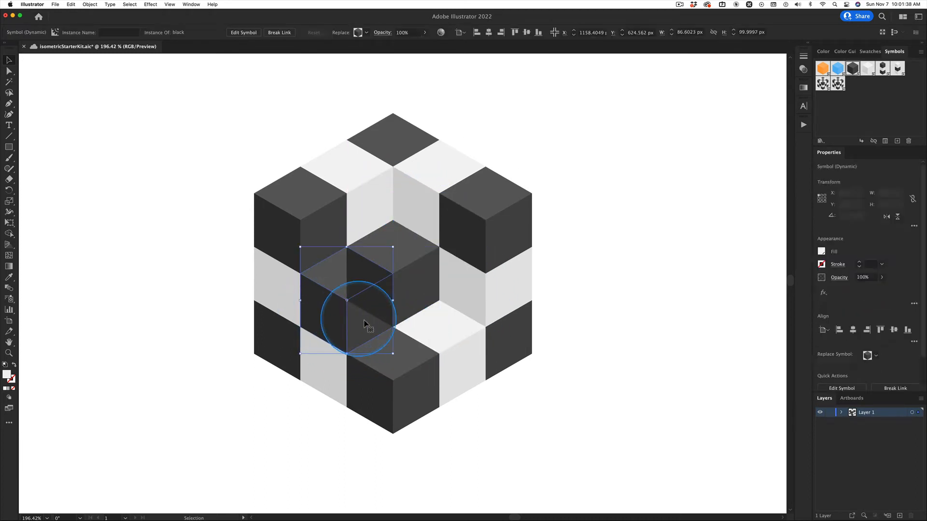
pyautogui.press('Delete')
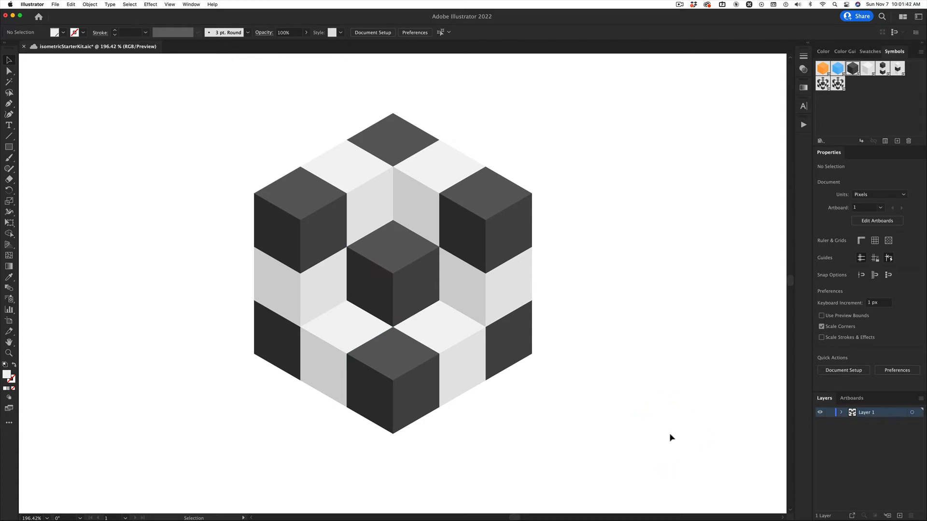
# Step: Select all the remaining cubes and save them as a new dynamic symbol named "carve01"
pyautogui.moveTo(205, 89); pyautogui.dragTo(672, 395)
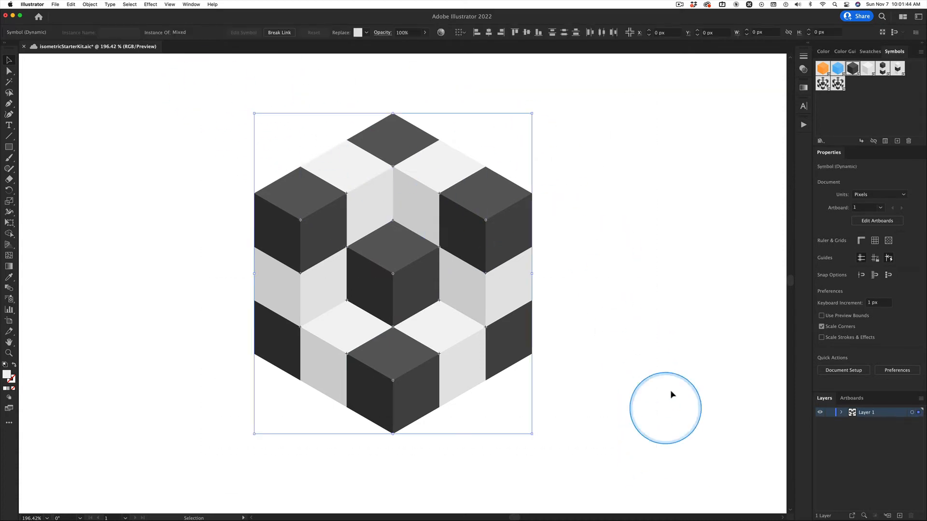
pyautogui.moveTo(515, 258); pyautogui.dragTo(888, 104)
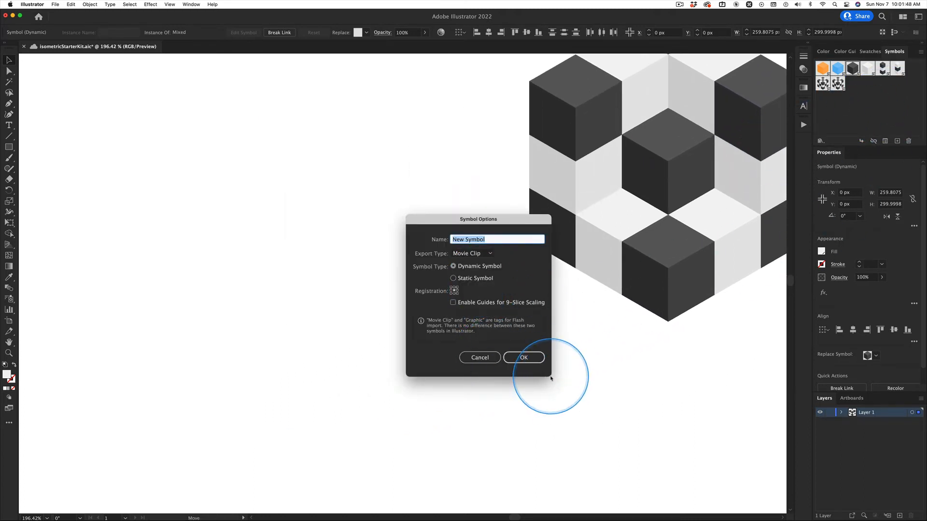
pyautogui.write('carv')
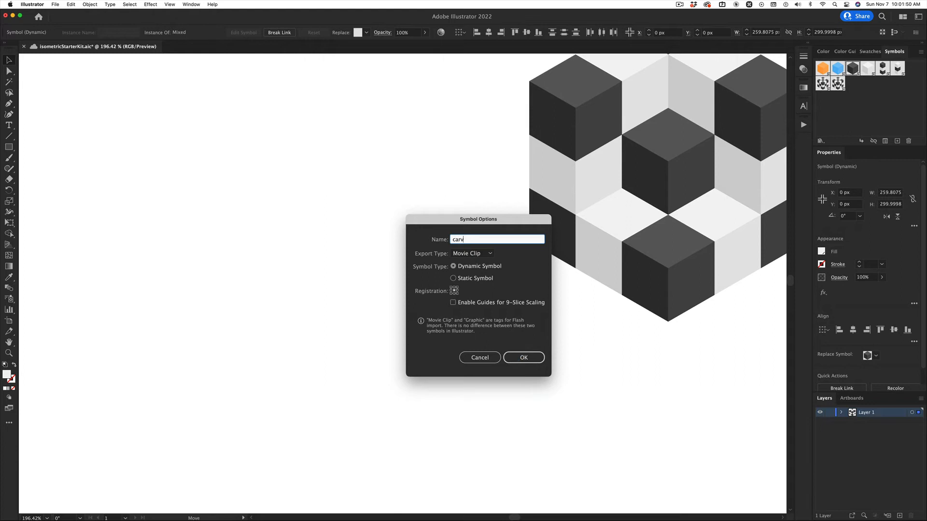
pyautogui.write('e01')
pyautogui.press('Return')
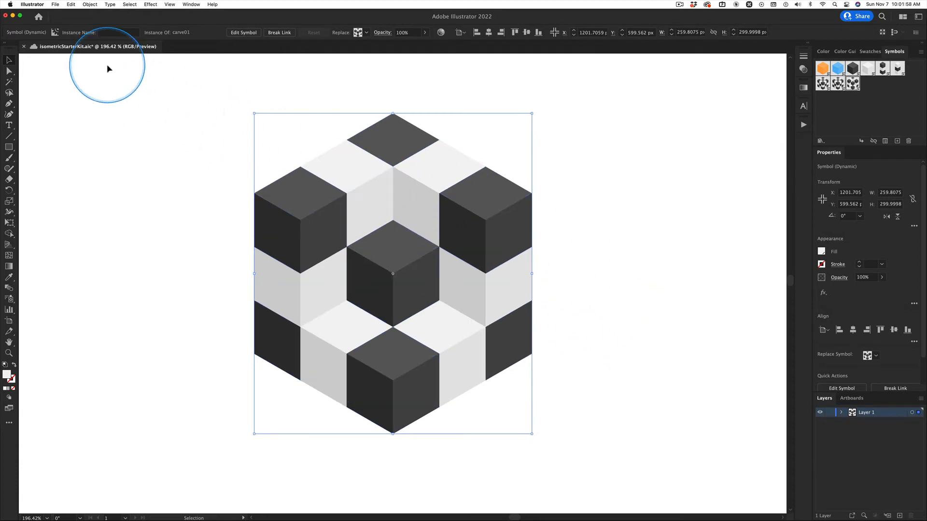
# Step: Make a pattern from the carve01 symbol with the Hex by Row tile type, and finish pattern editing
pyautogui.click(95, 6)
pyautogui.moveTo(101, 187)
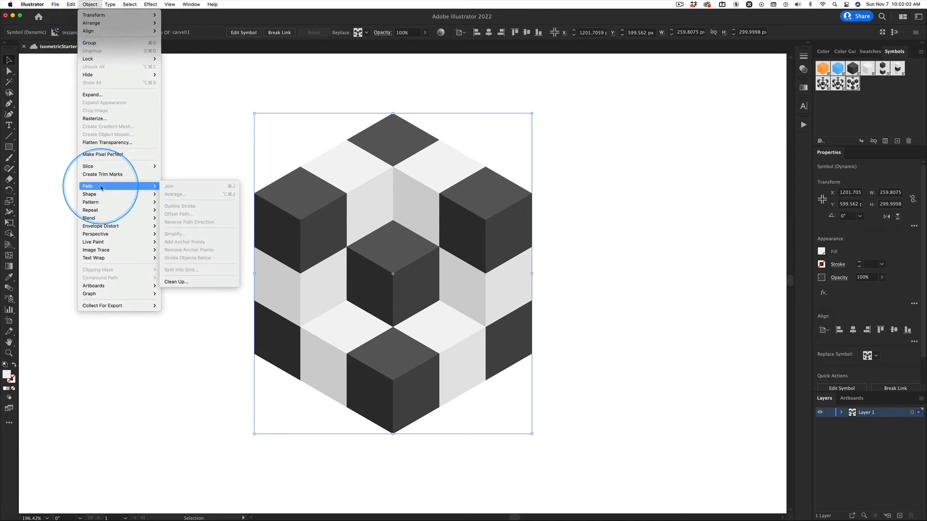
pyautogui.moveTo(121, 202)
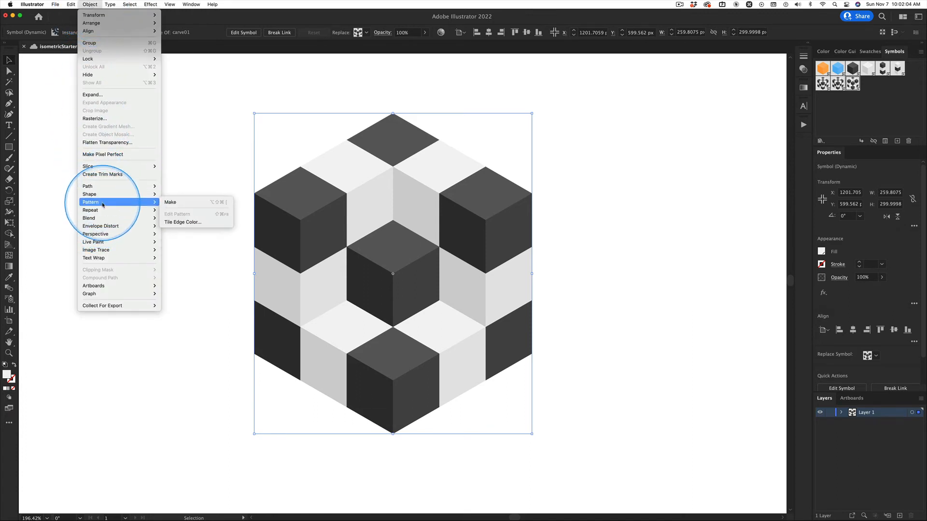
pyautogui.click(195, 202)
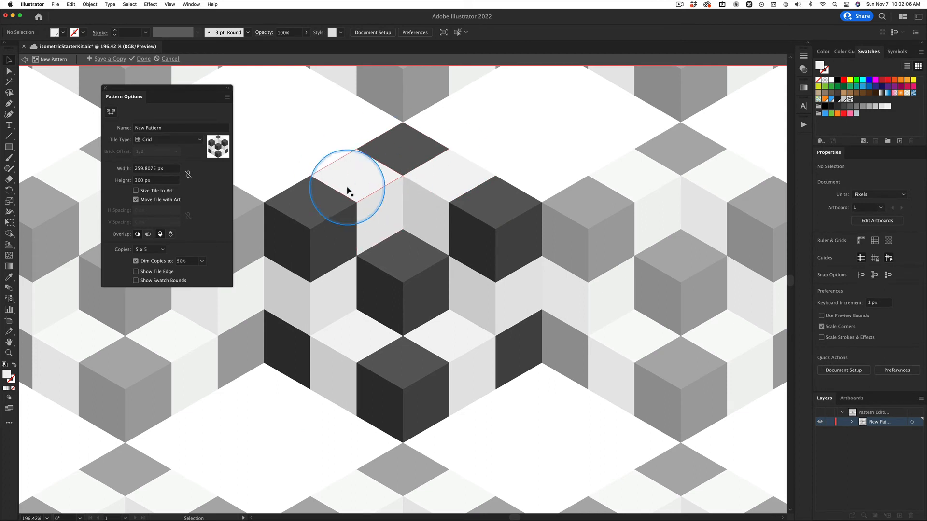
pyautogui.click(159, 139)
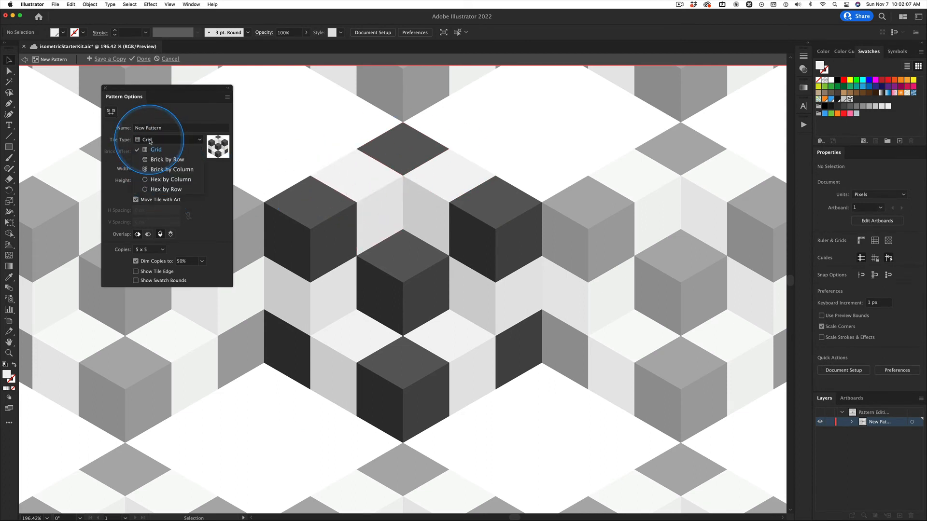
pyautogui.click(183, 191)
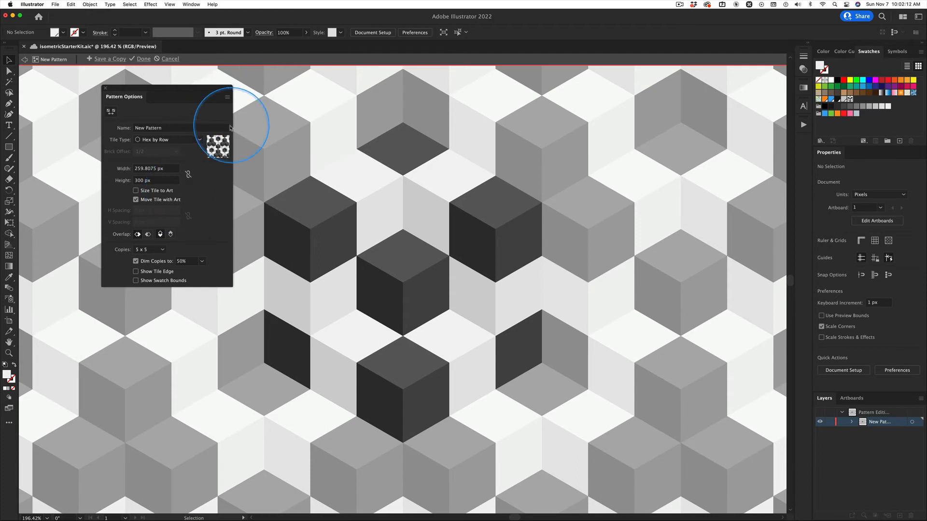
pyautogui.click(143, 59)
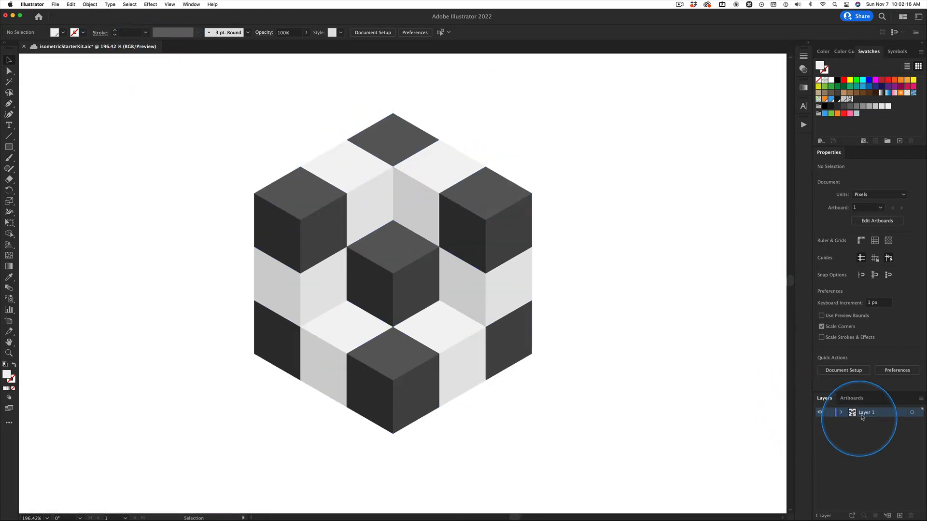
# Step: Add a new layer, place it below Layer 1, and hide Layer 1
pyautogui.click(898, 515)
pyautogui.moveTo(851, 414); pyautogui.dragTo(835, 425)
pyautogui.click(820, 412)
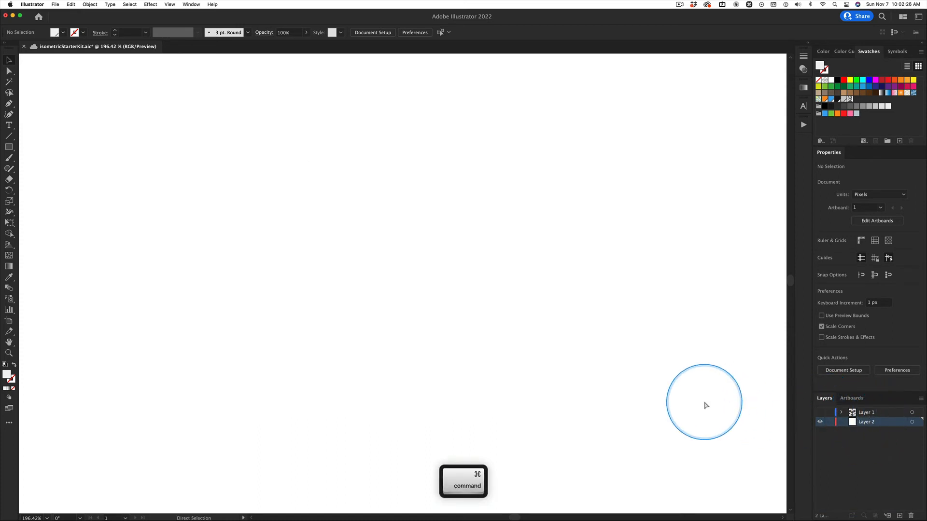
# Step: Draw a white-filled 2560 × 1440 px rectangle covering the whole artboard on the new layer
pyautogui.press('super+0')
pyautogui.press('super+minus')
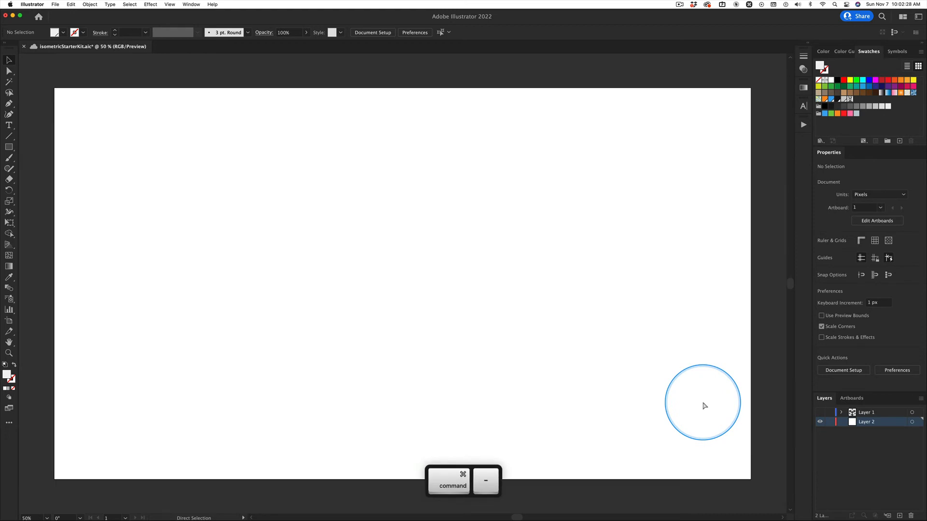
pyautogui.click(57, 34)
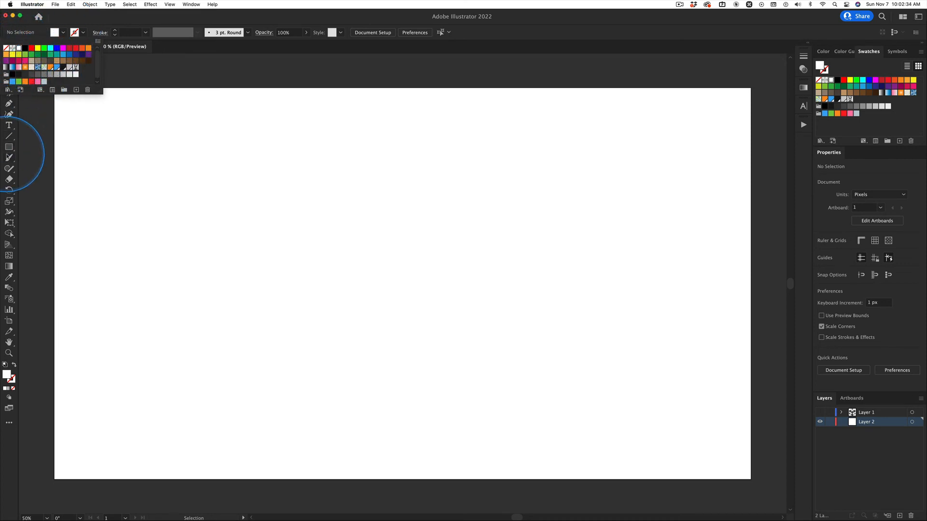
pyautogui.click(11, 148)
pyautogui.click(10, 148)
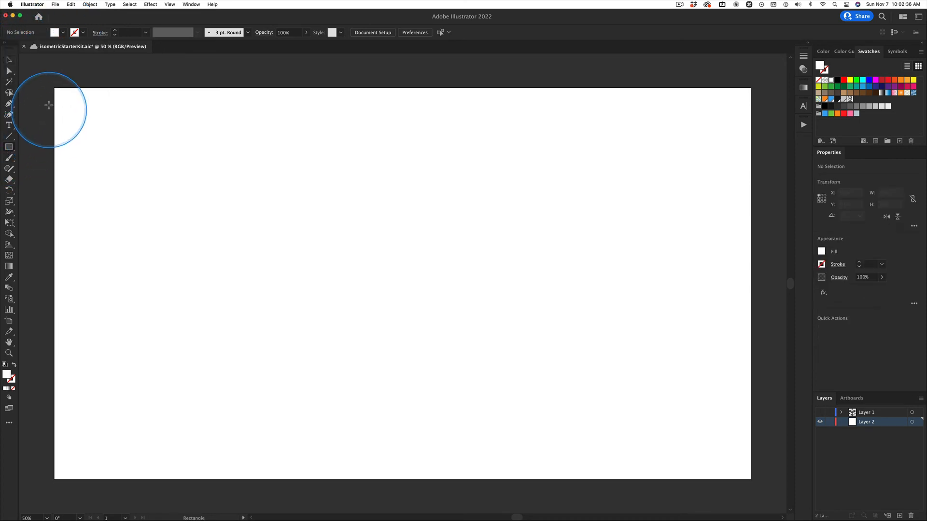
pyautogui.moveTo(55, 88); pyautogui.dragTo(751, 480)
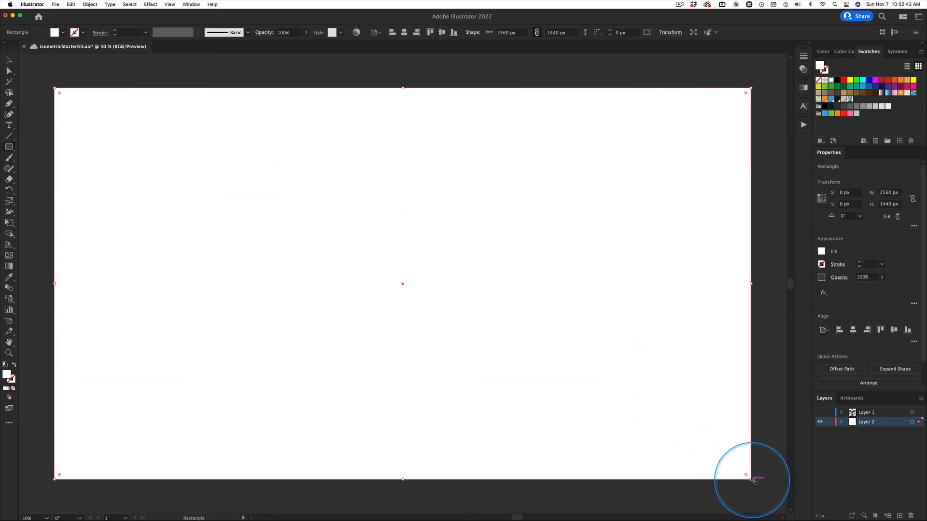
# Step: Fill the artboard-sized rectangle with the new carved-cube pattern swatch and deselect it
pyautogui.click(9, 60)
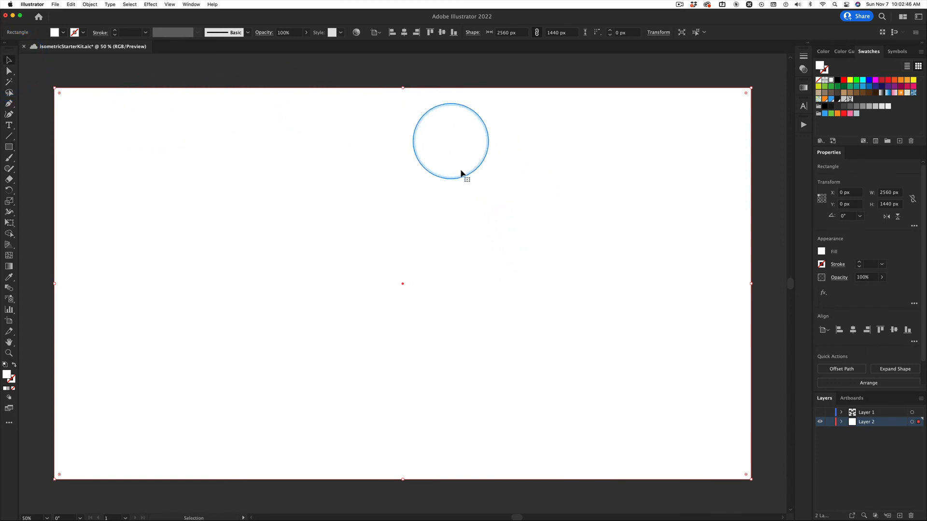
pyautogui.click(850, 99)
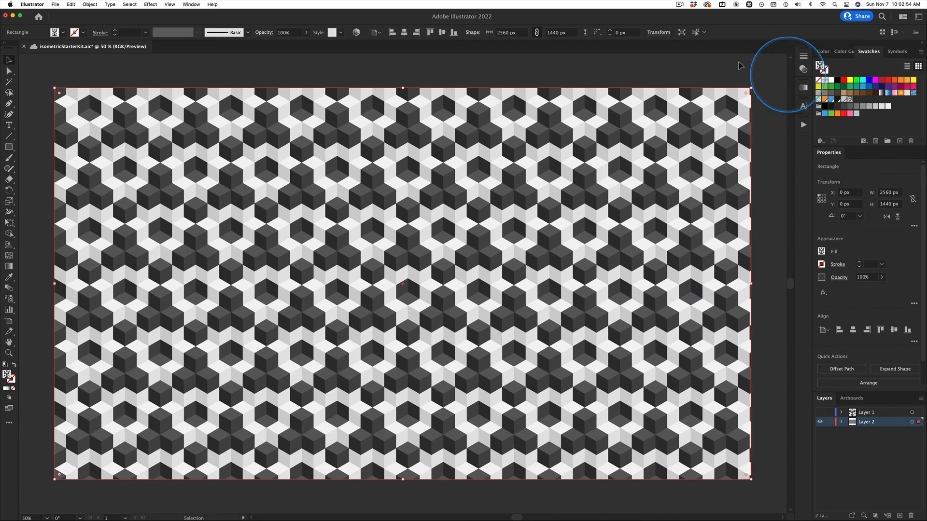
pyautogui.click(702, 67)
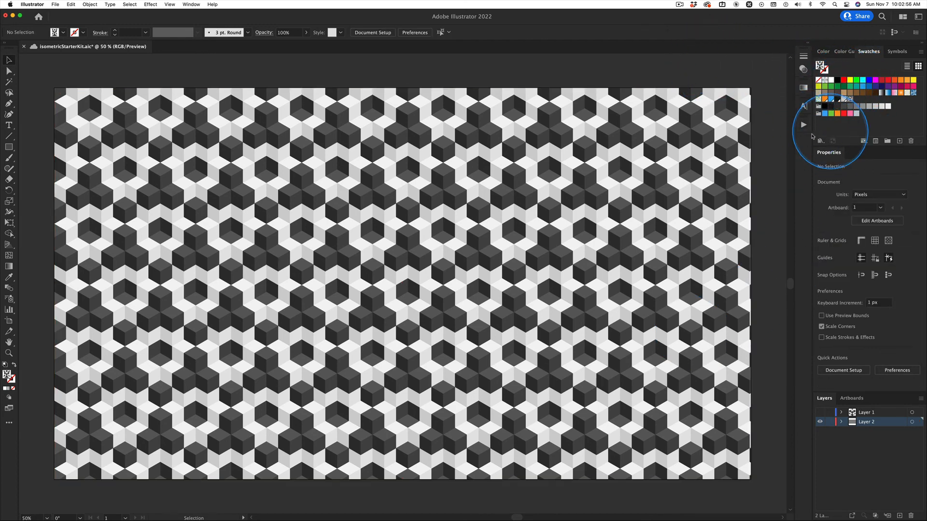